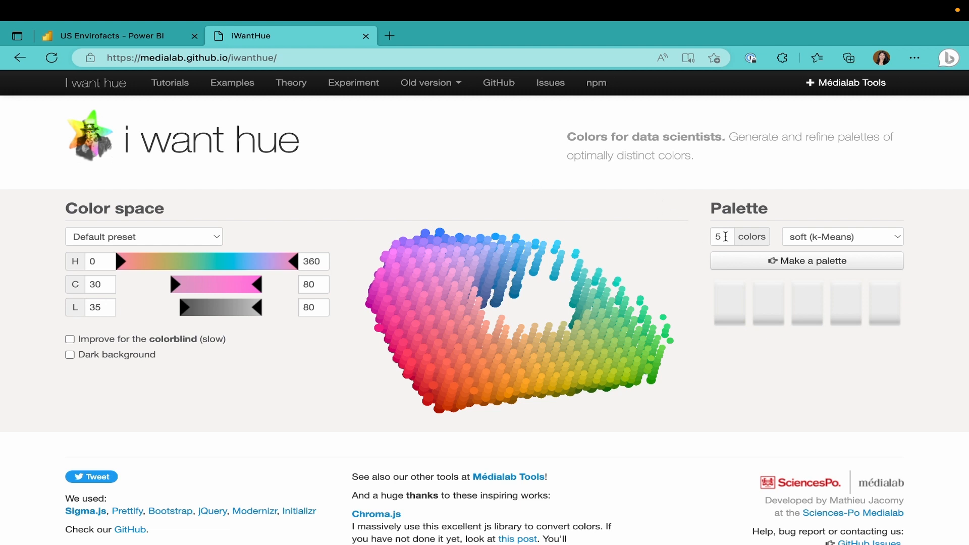
- Generate a palette of 14 colors with colorblind improvement and dark background enabled
{"action": "double_click", "coordinate": [722, 236]}
{"action": "type", "text": "14"}
{"action": "left_click", "coordinate": [123, 356]}
{"action": "left_click", "coordinate": [115, 342]}
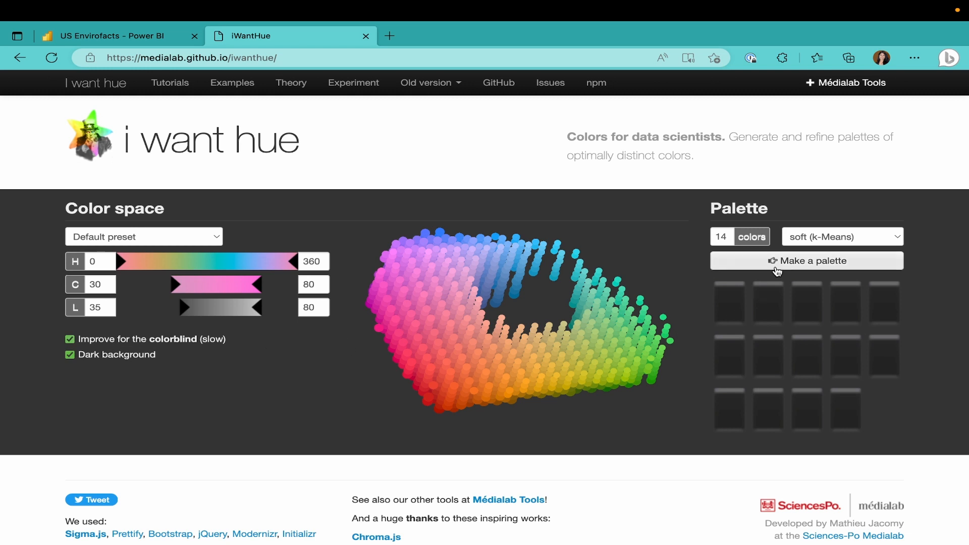
{"action": "left_click", "coordinate": [778, 269]}
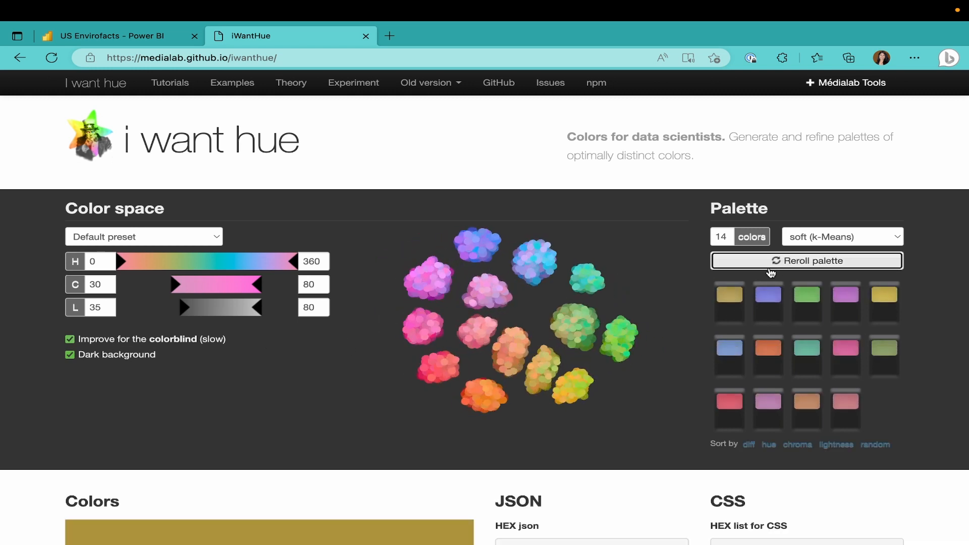
{"action": "mouse_move", "coordinate": [736, 355]}
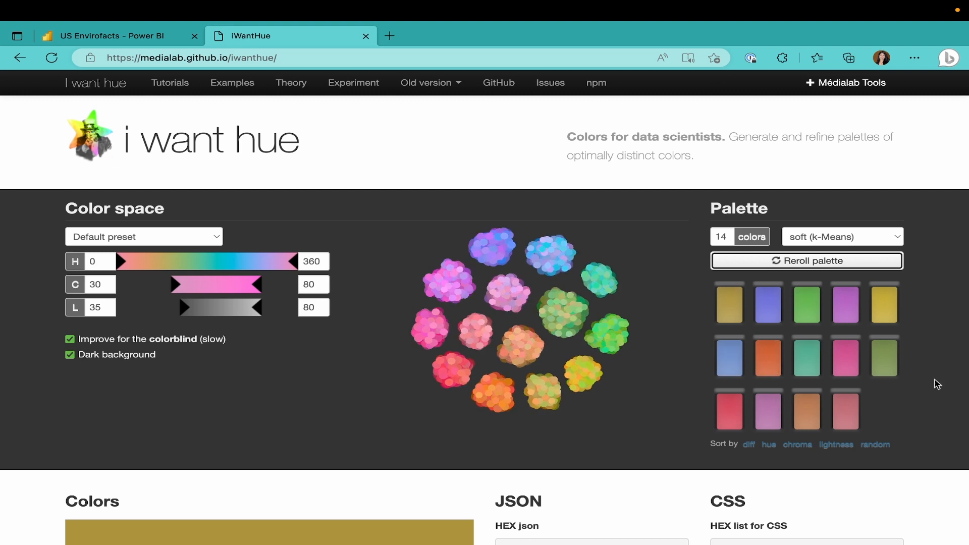
- Copy the palette's HEX list for CSS and paste it into Excel's Sheet3 starting at cell C3
{"action": "scroll", "coordinate": [935, 383], "scroll_direction": "down", "scroll_amount": 1}
{"action": "scroll", "coordinate": [898, 353], "scroll_direction": "down", "scroll_amount": 5}
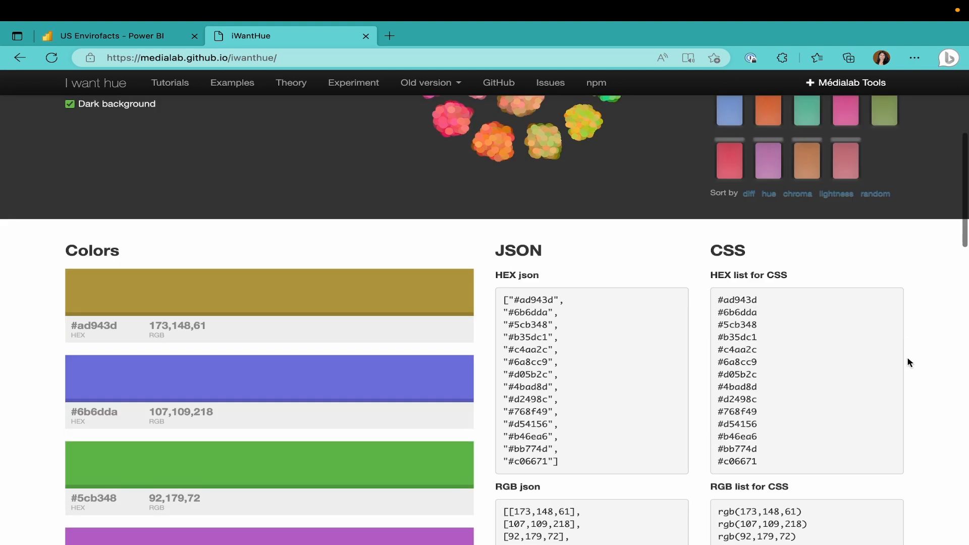
{"action": "left_click_drag", "start_coordinate": [766, 458], "coordinate": [718, 298]}
{"action": "key", "text": "super+c"}
{"action": "key", "text": "super+Tab"}
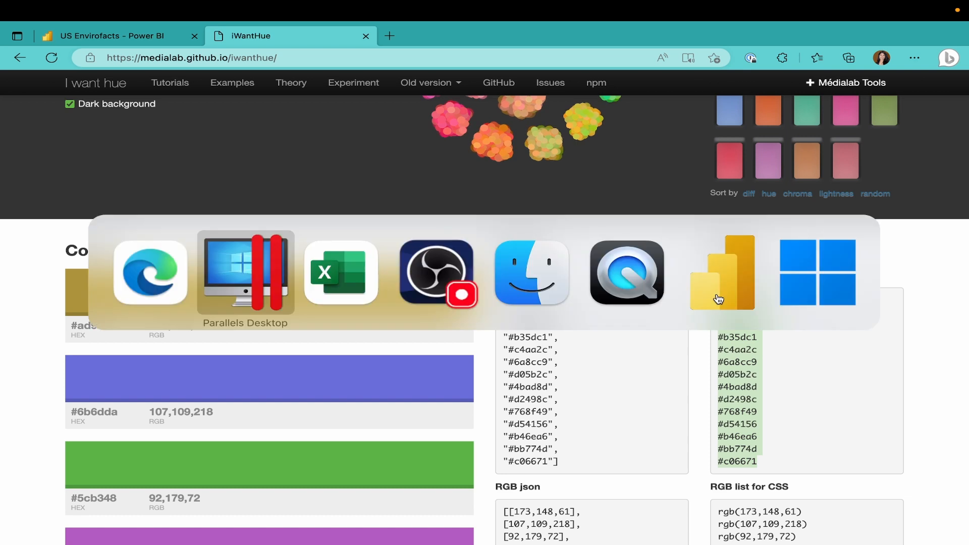
{"action": "key", "text": "super+Tab"}
{"action": "left_click", "coordinate": [140, 164]}
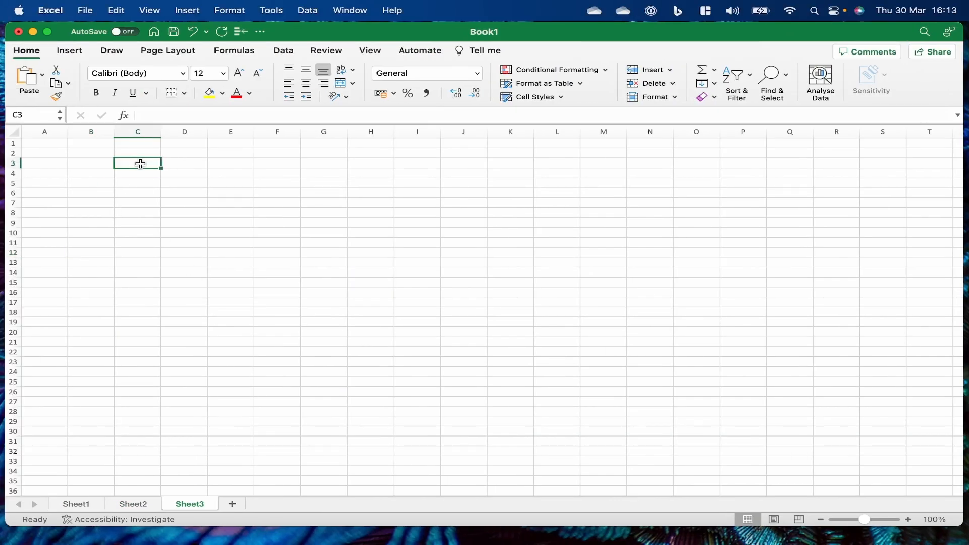
{"action": "key", "text": "super+v"}
- Copy the Gas type code column from the Gas Type table in Power BI Desktop and paste it into Excel at cell D2
{"action": "key", "text": "super+Tab"}
{"action": "key", "text": "super+Tab"}
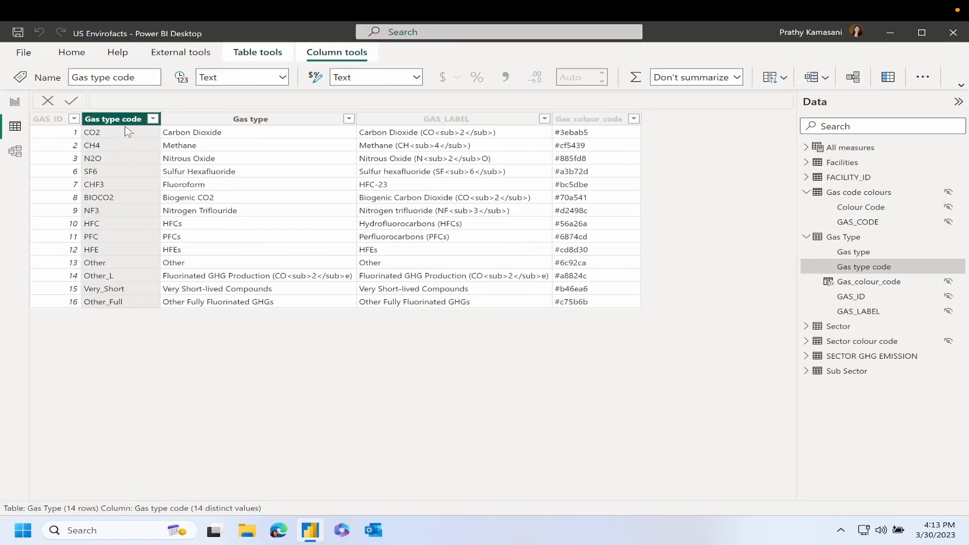
{"action": "right_click", "coordinate": [127, 131]}
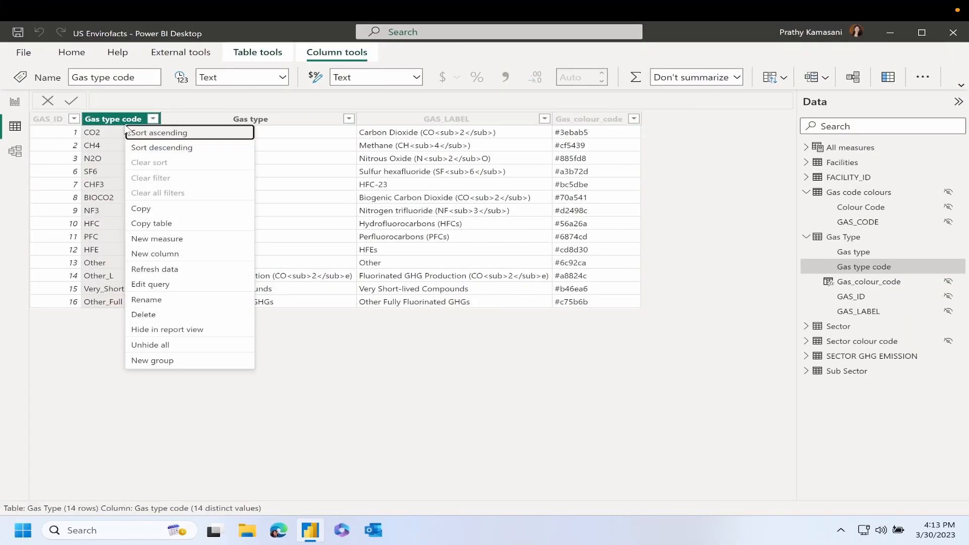
{"action": "left_click", "coordinate": [157, 208]}
{"action": "key", "text": "super+Tab"}
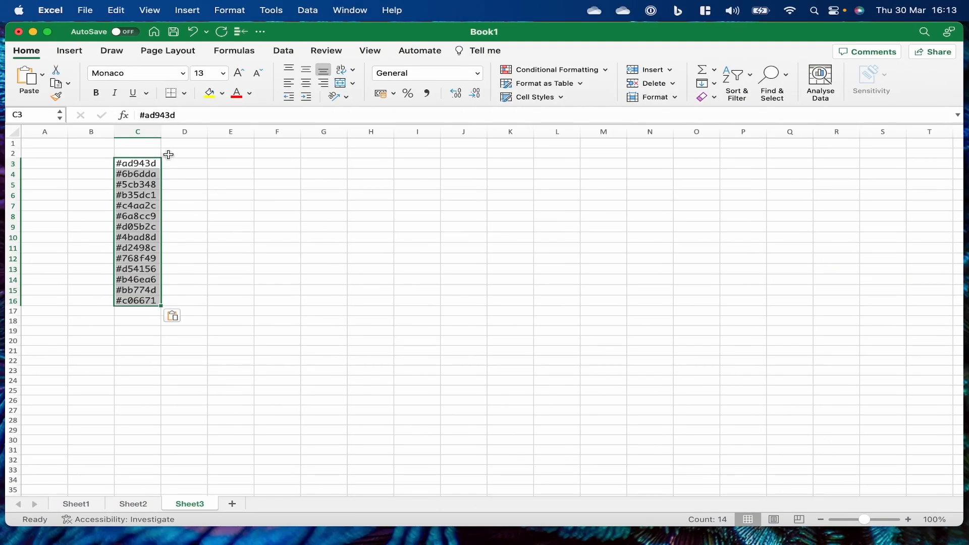
{"action": "left_click", "coordinate": [170, 153]}
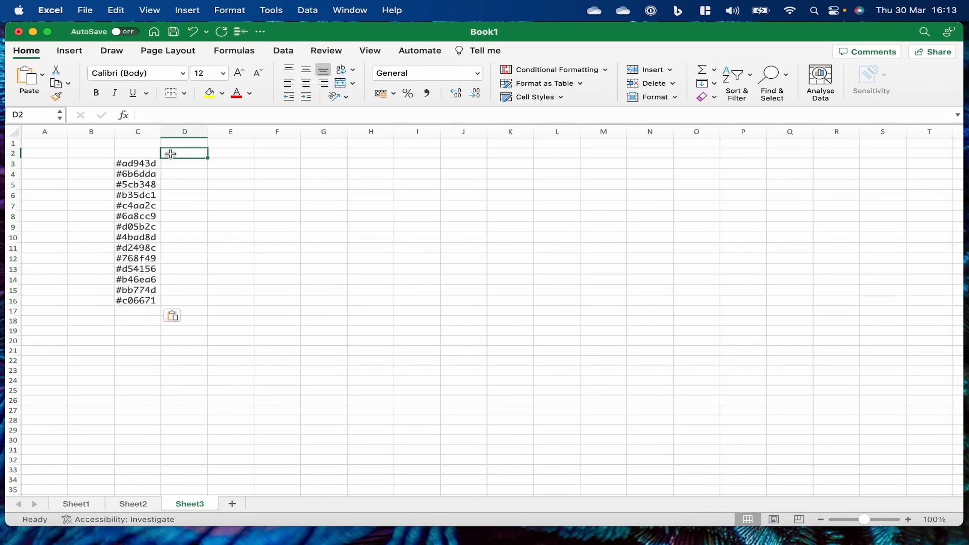
{"action": "key", "text": "super+v"}
- Enter the header "code" in cell C2 above the hex color values
{"action": "left_click", "coordinate": [138, 158]}
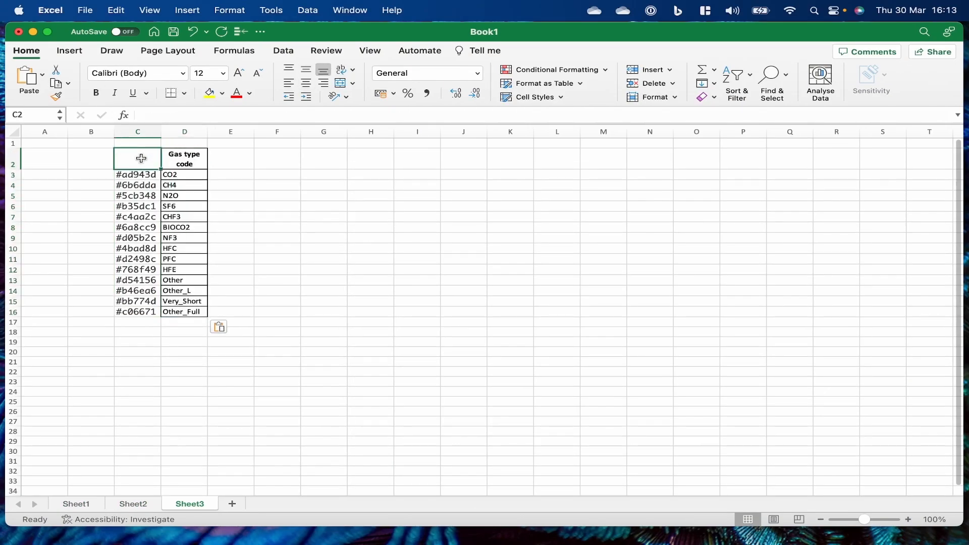
{"action": "type", "text": "code"}
{"action": "left_click", "coordinate": [208, 226]}
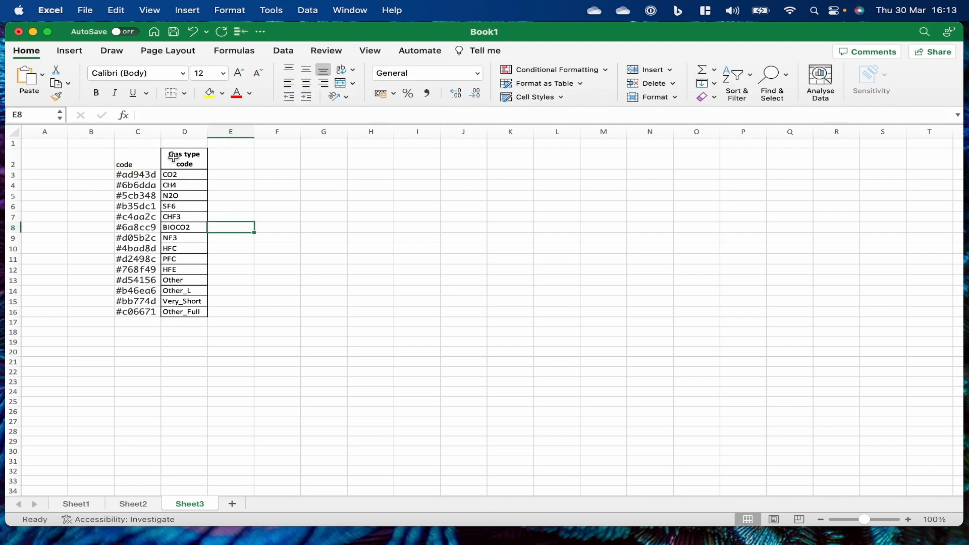
- Try to create a new Power BI table from the Excel range holding the code and Gas type code columns
{"action": "left_click", "coordinate": [152, 205]}
{"action": "key", "text": "super+a"}
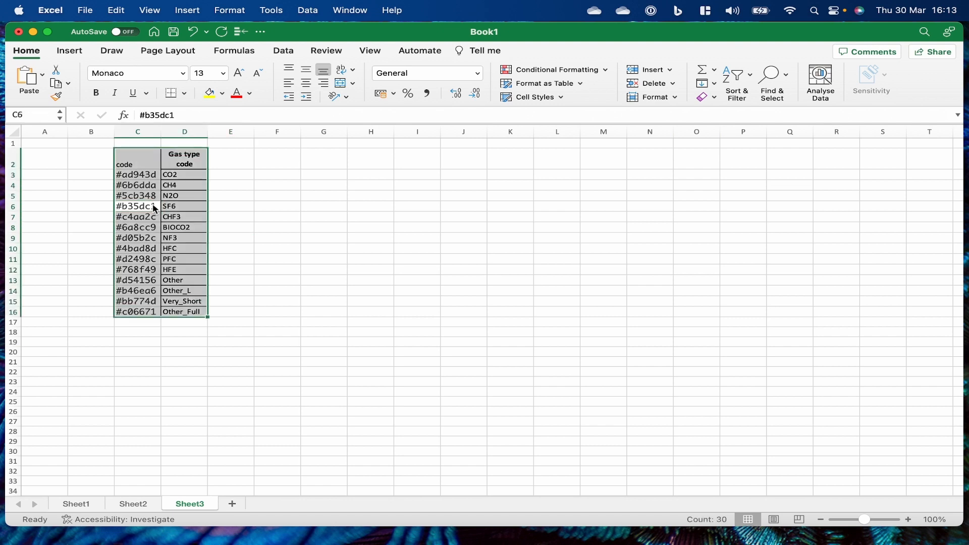
{"action": "key", "text": "super+c"}
{"action": "key", "text": "super+Tab"}
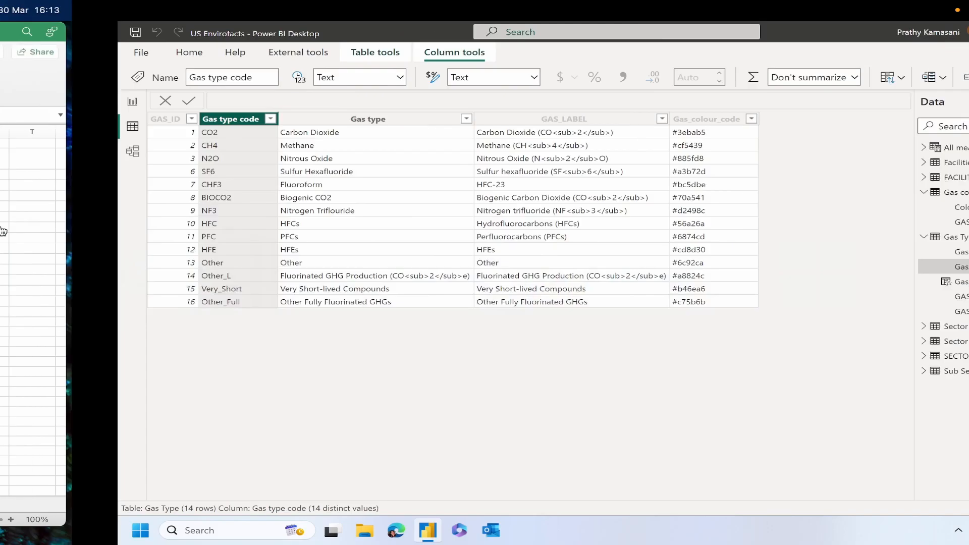
{"action": "left_click", "coordinate": [69, 57]}
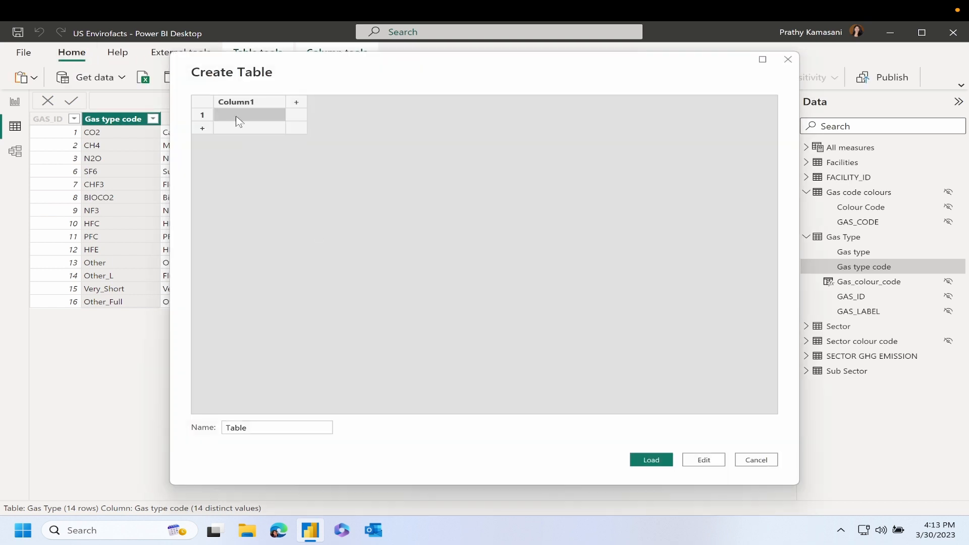
{"action": "key", "text": "ctrl+v"}
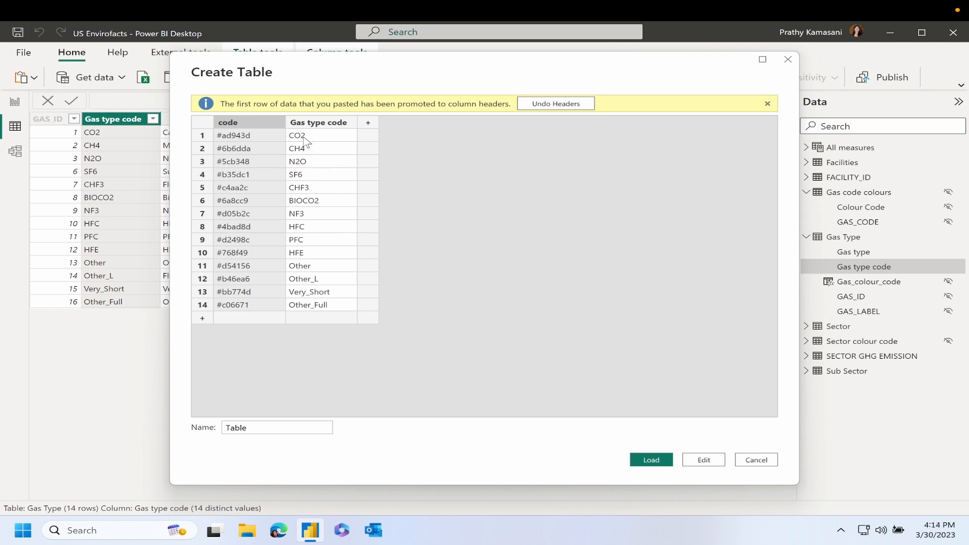
{"action": "left_click", "coordinate": [757, 460]}
{"action": "left_click", "coordinate": [553, 292]}
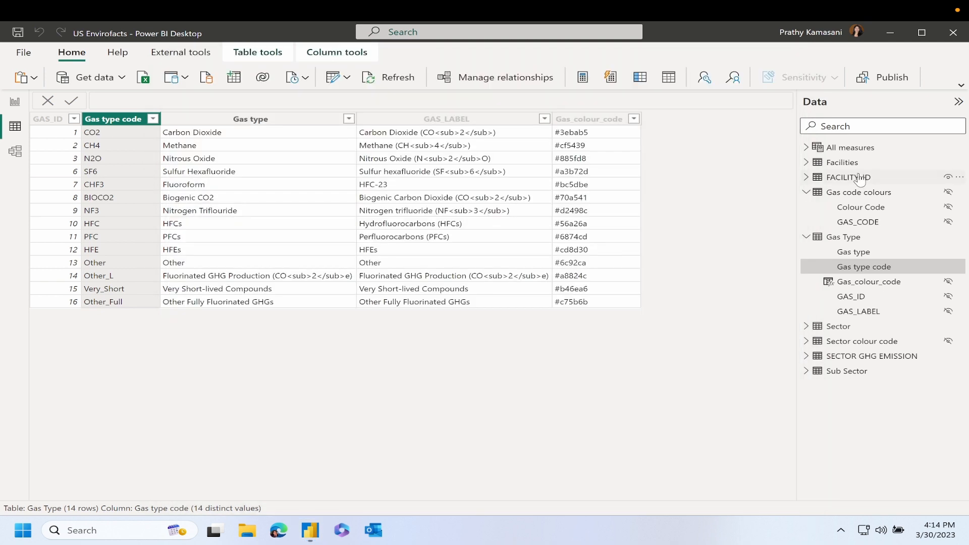
- Review the Gas code colours table, its relationship to Gas Type, and the formula of the Gas_colour_code column
{"action": "left_click", "coordinate": [863, 192]}
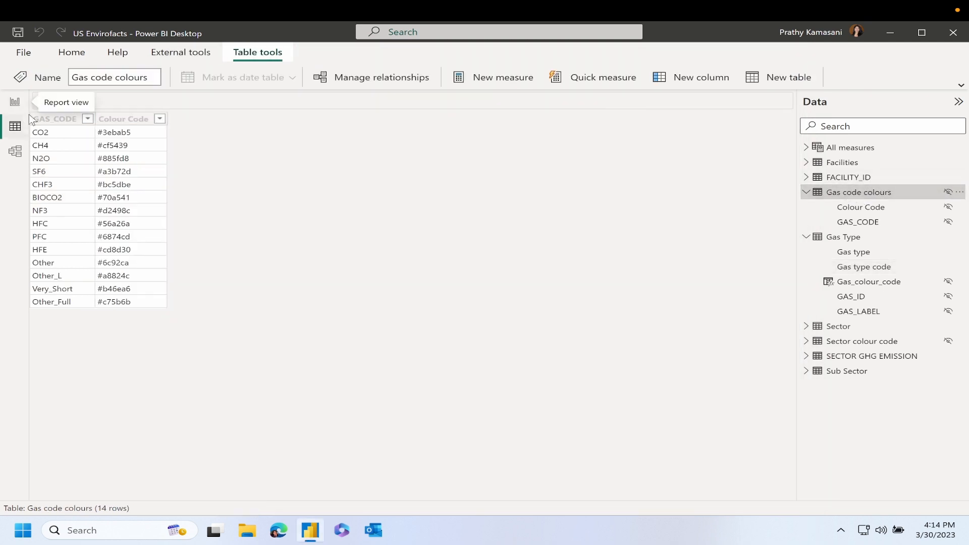
{"action": "left_click", "coordinate": [15, 151]}
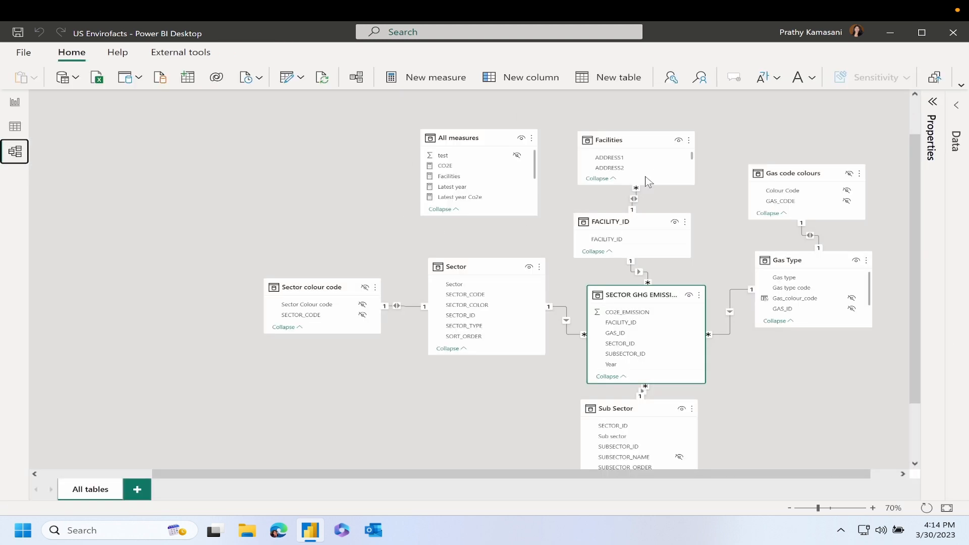
{"action": "left_click", "coordinate": [811, 236]}
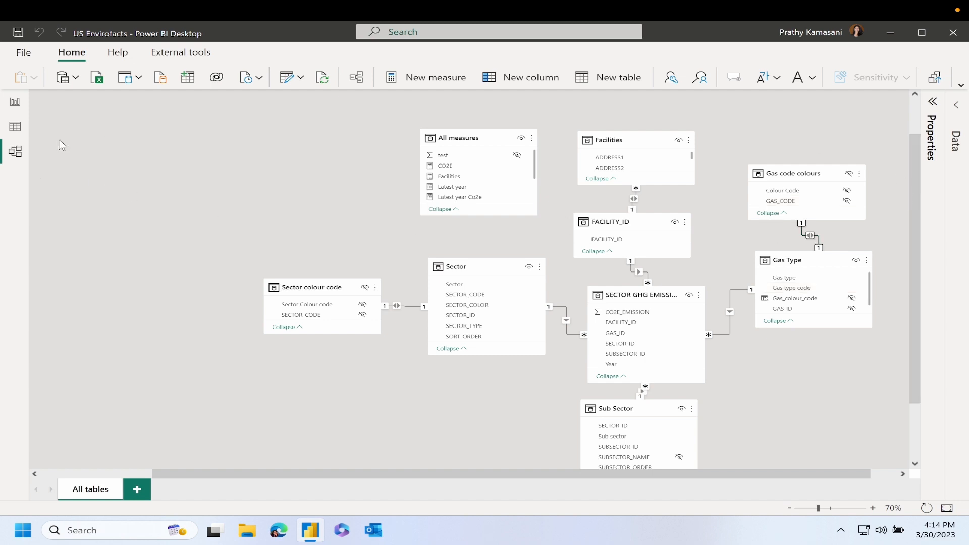
{"action": "left_click", "coordinate": [15, 128]}
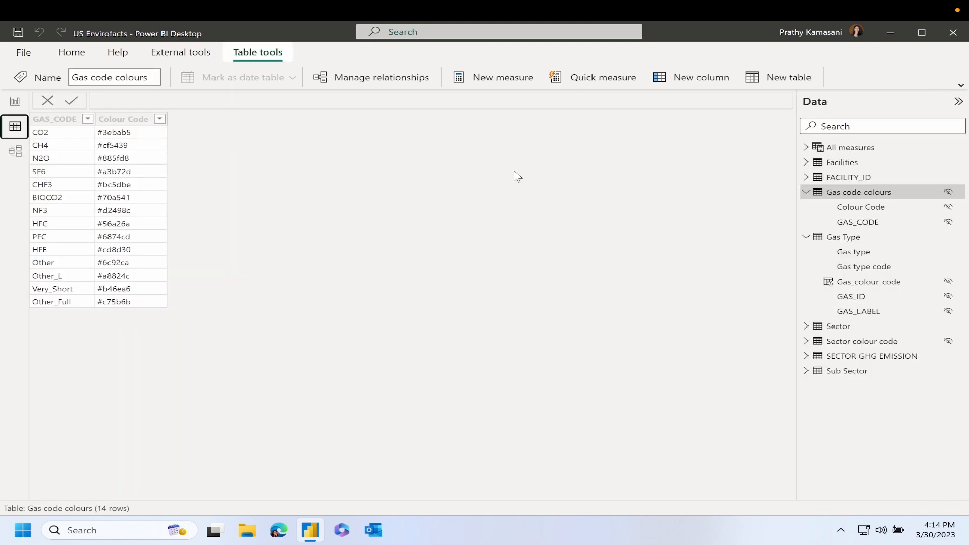
{"action": "left_click", "coordinate": [865, 283]}
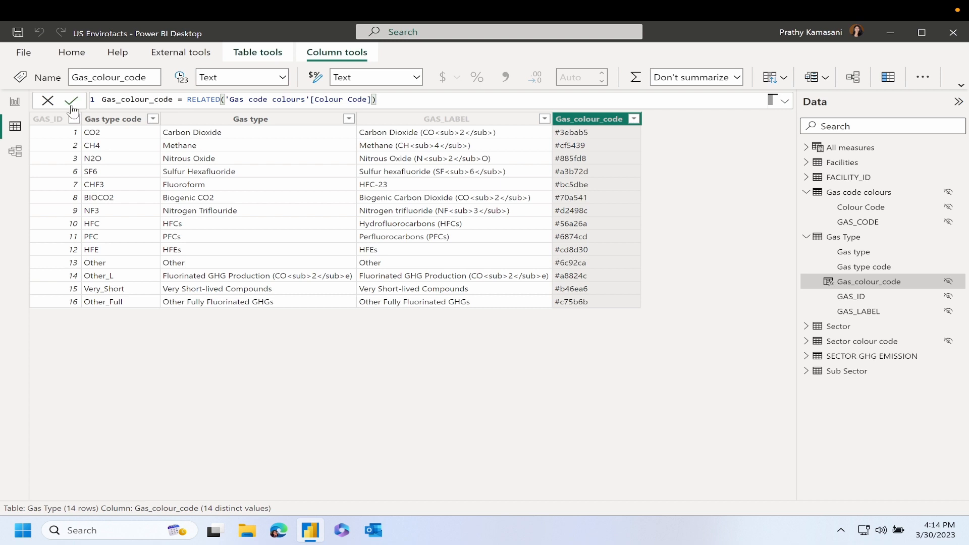
- View the Summary report page for Biogenic CO2 and for Carbon Dioxide using the Gas type slicer
{"action": "left_click", "coordinate": [14, 103]}
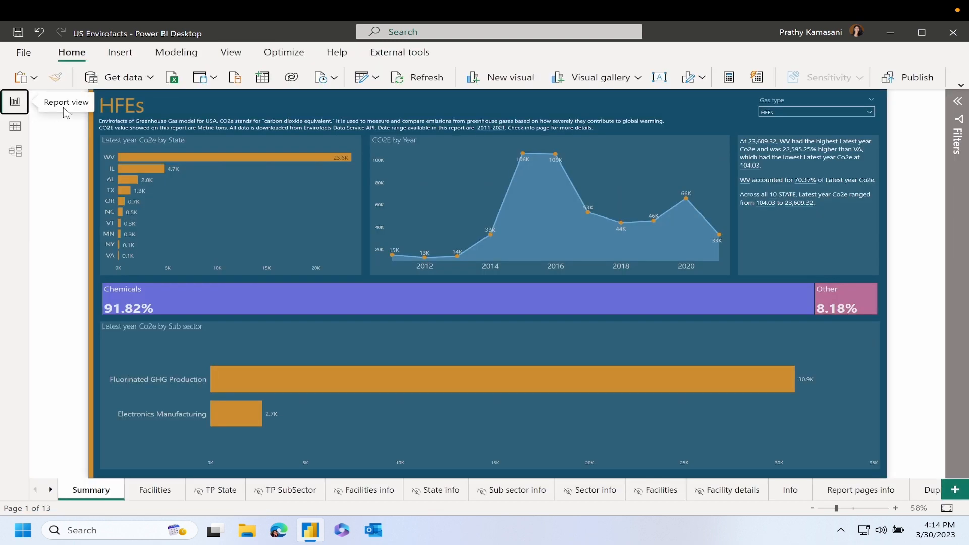
{"action": "left_click", "coordinate": [823, 114]}
{"action": "left_click", "coordinate": [812, 112]}
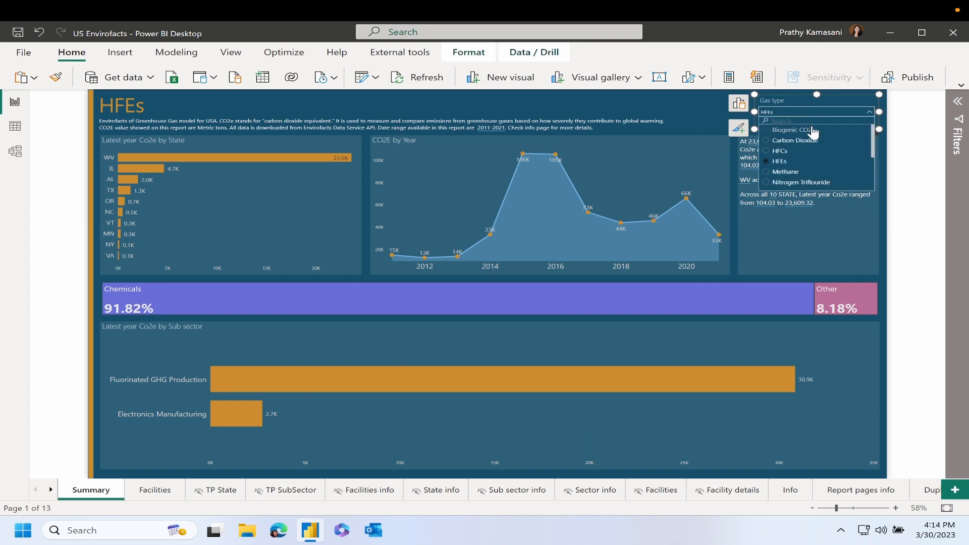
{"action": "left_click", "coordinate": [807, 130]}
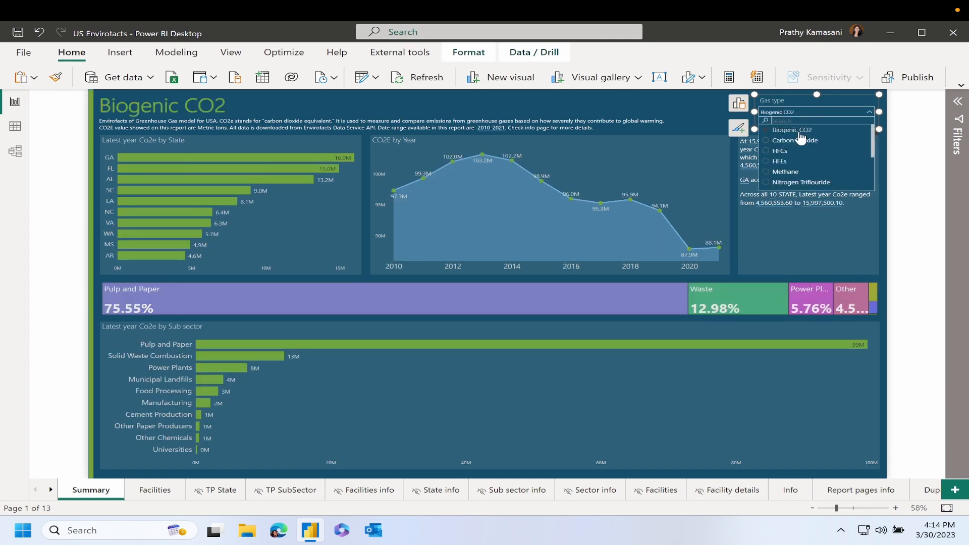
{"action": "left_click", "coordinate": [799, 133]}
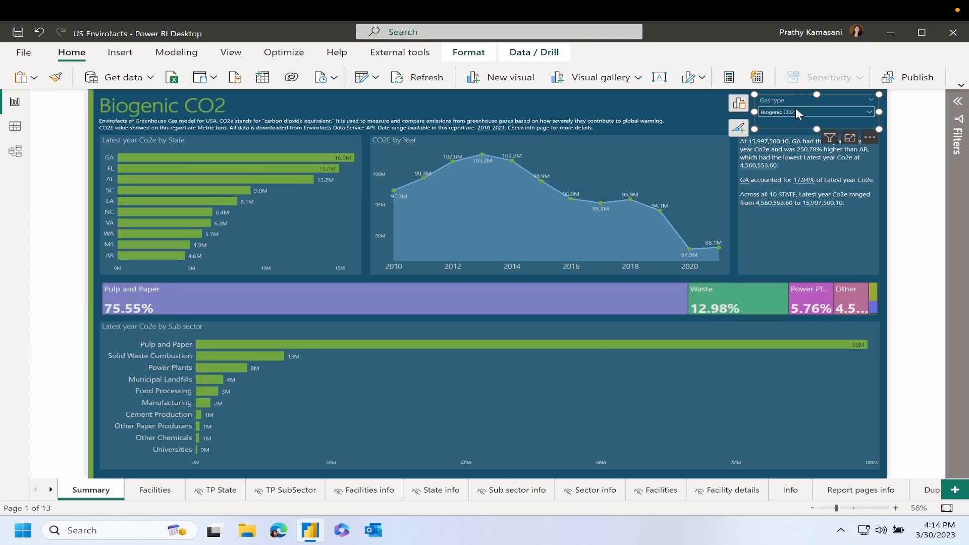
{"action": "left_click", "coordinate": [796, 110]}
{"action": "left_click", "coordinate": [797, 143]}
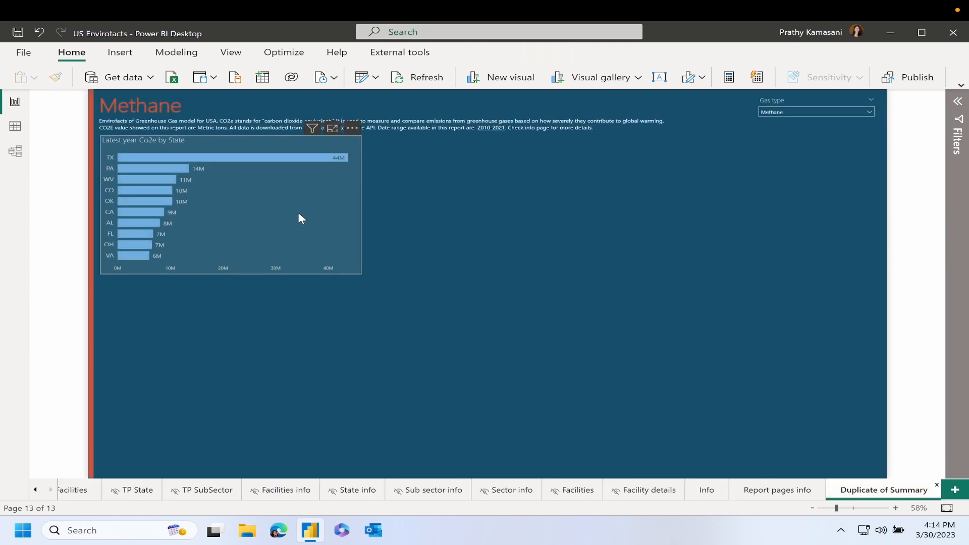
- Color the bars of the Latest year Co2e by State chart by field value, based on Gas_colour_code with First summarization
{"action": "left_click", "coordinate": [298, 213]}
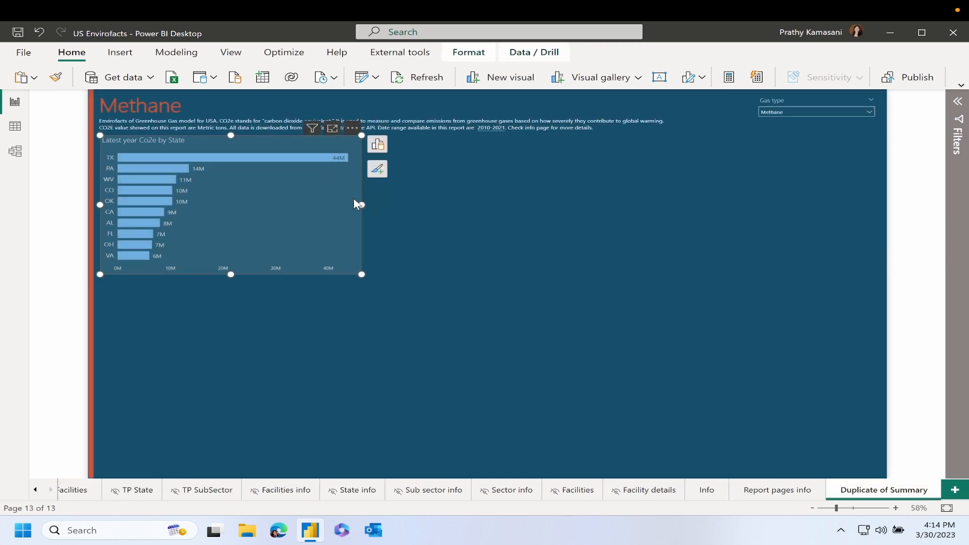
{"action": "double_click", "coordinate": [217, 216]}
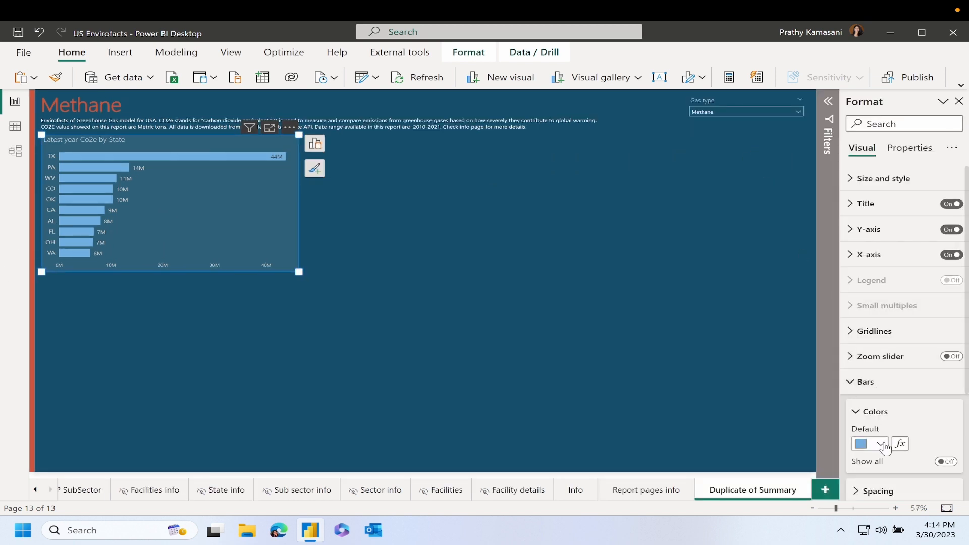
{"action": "scroll", "coordinate": [890, 414], "scroll_direction": "down", "scroll_amount": 1}
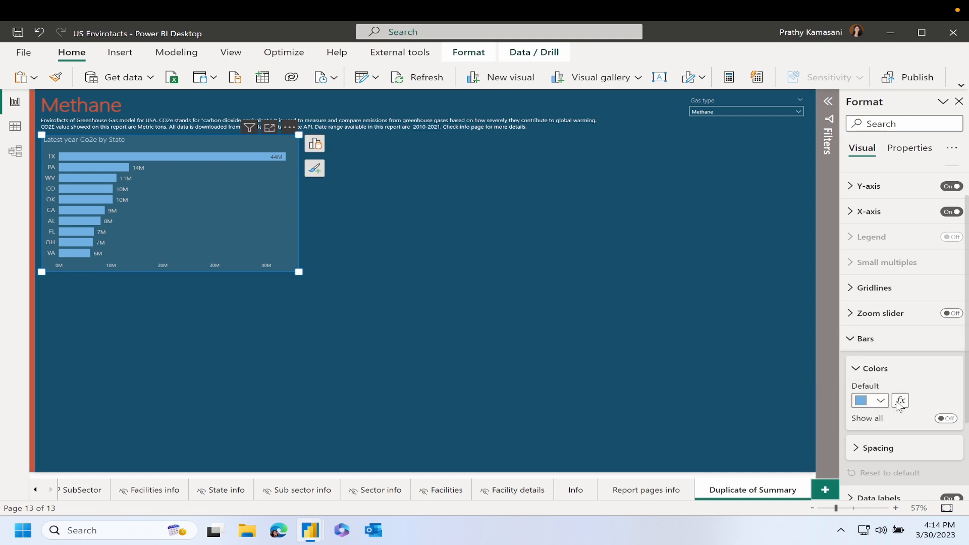
{"action": "left_click", "coordinate": [900, 402]}
{"action": "left_click", "coordinate": [209, 130]}
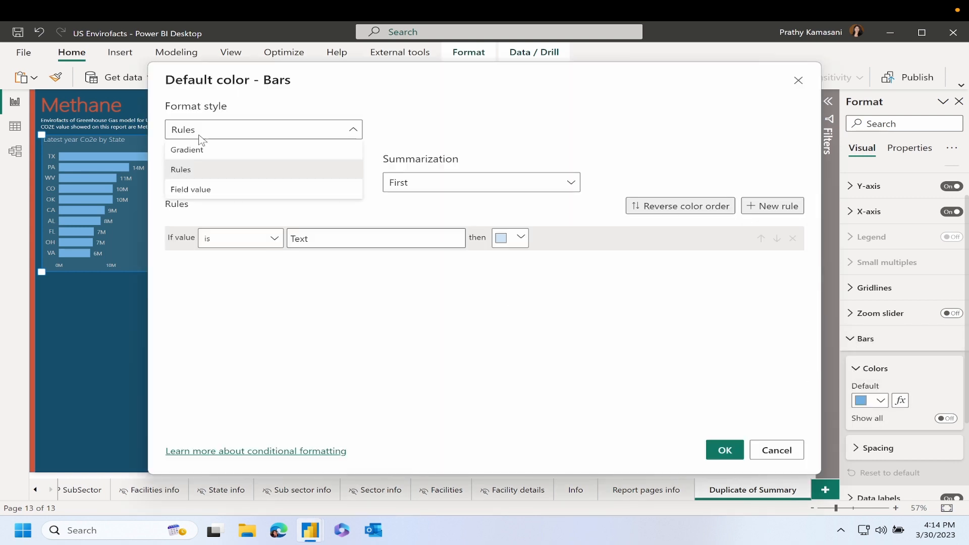
{"action": "left_click", "coordinate": [204, 188]}
{"action": "left_click", "coordinate": [212, 184]}
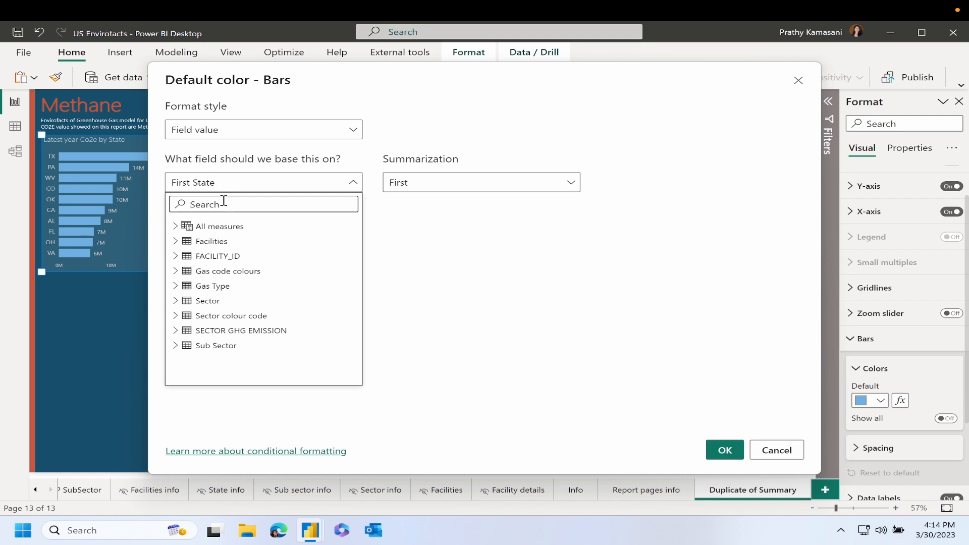
{"action": "type", "text": "color"}
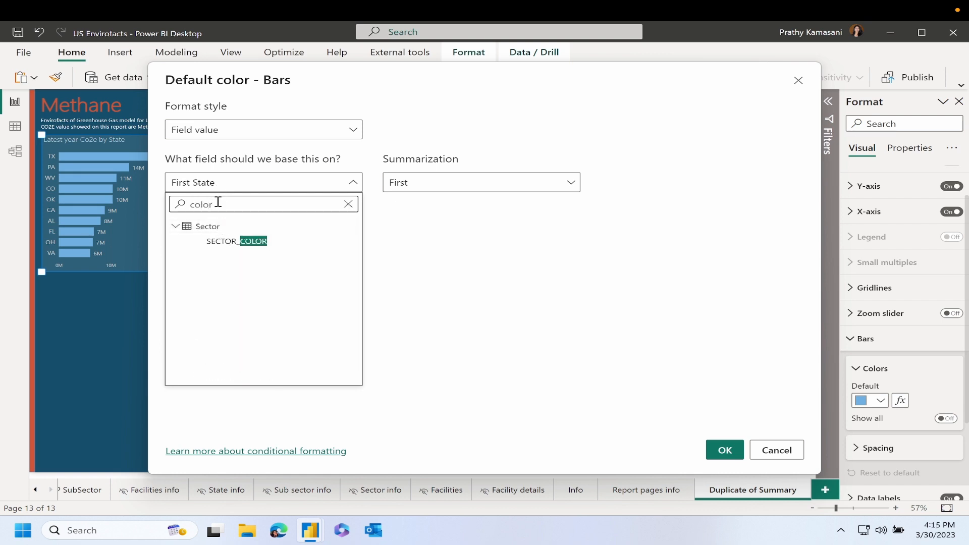
{"action": "key", "text": "BackSpace"}
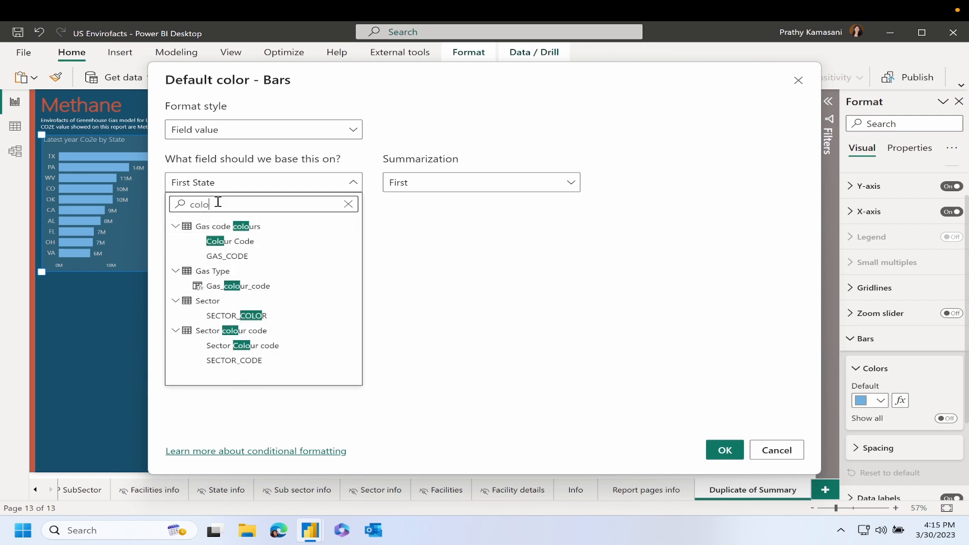
{"action": "left_click", "coordinate": [222, 287]}
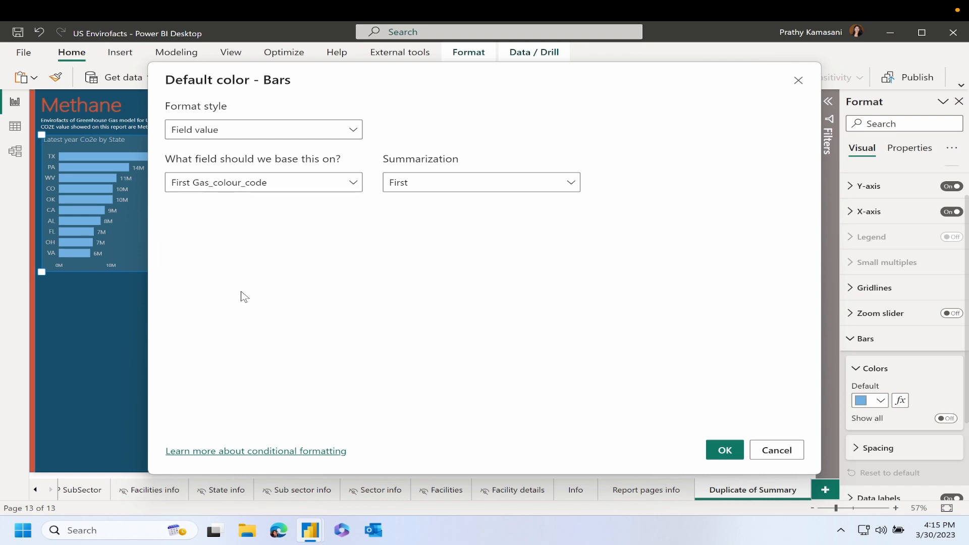
{"action": "left_click", "coordinate": [716, 448]}
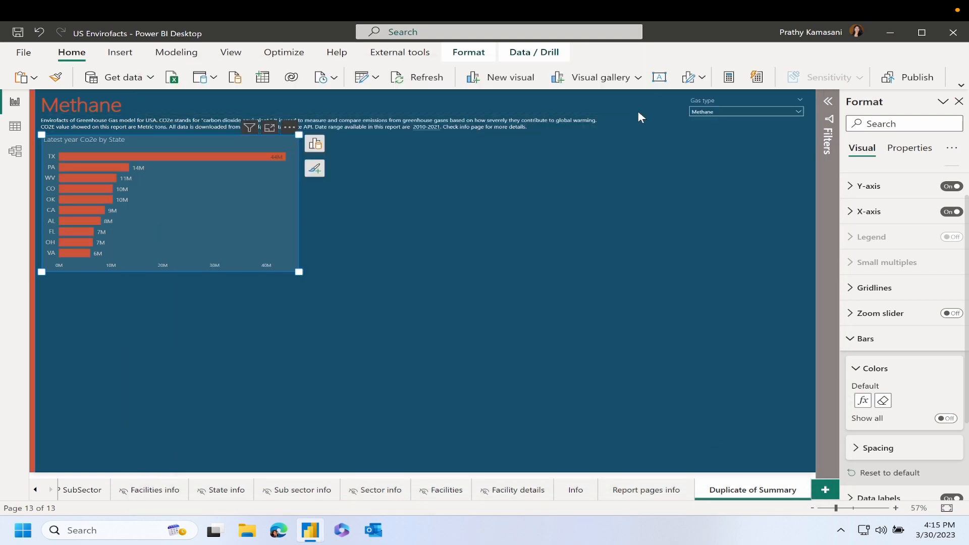
- Check the chart's bar colors by switching the Gas type slicer to Carbon Dioxide and back to Methane
{"action": "left_click", "coordinate": [719, 111]}
{"action": "left_click", "coordinate": [724, 139]}
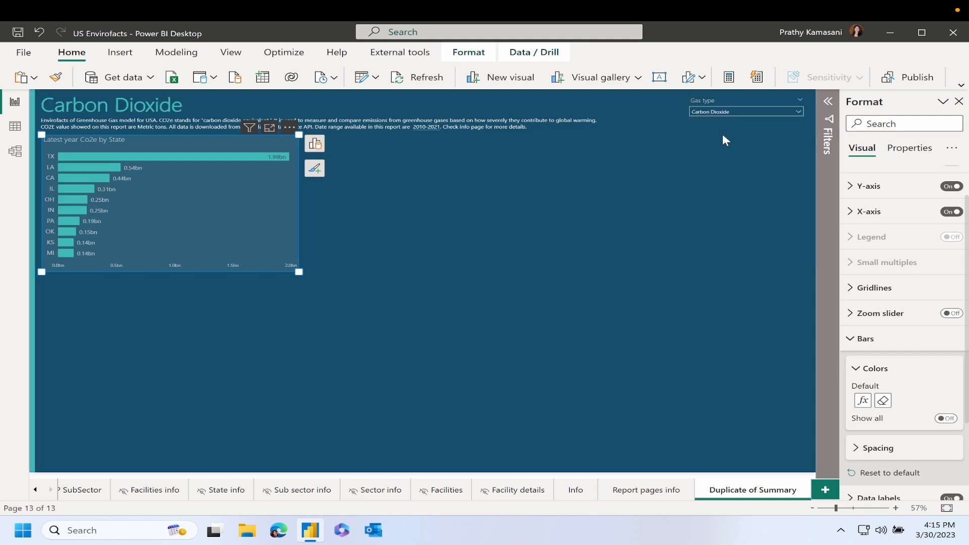
{"action": "left_click", "coordinate": [717, 112]}
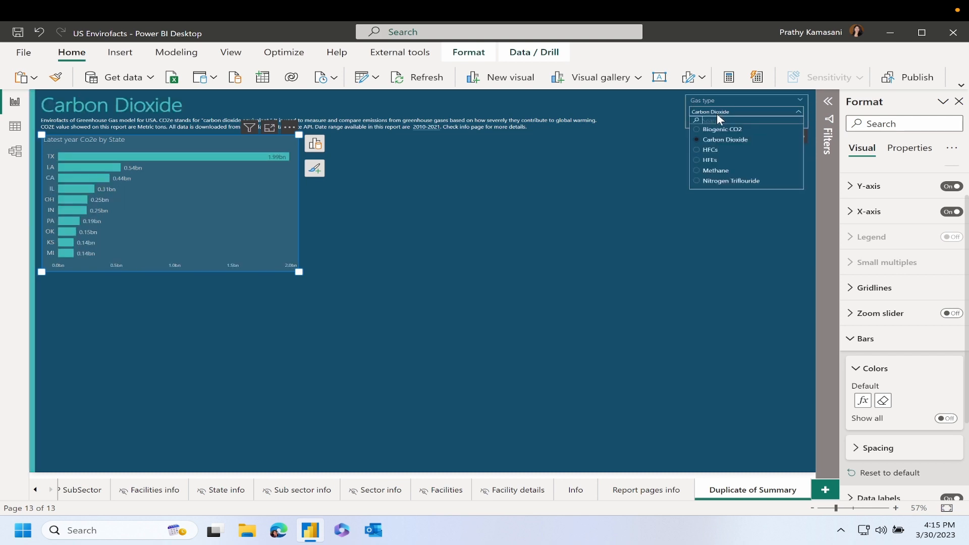
{"action": "left_click", "coordinate": [719, 171]}
{"action": "left_click", "coordinate": [411, 177]}
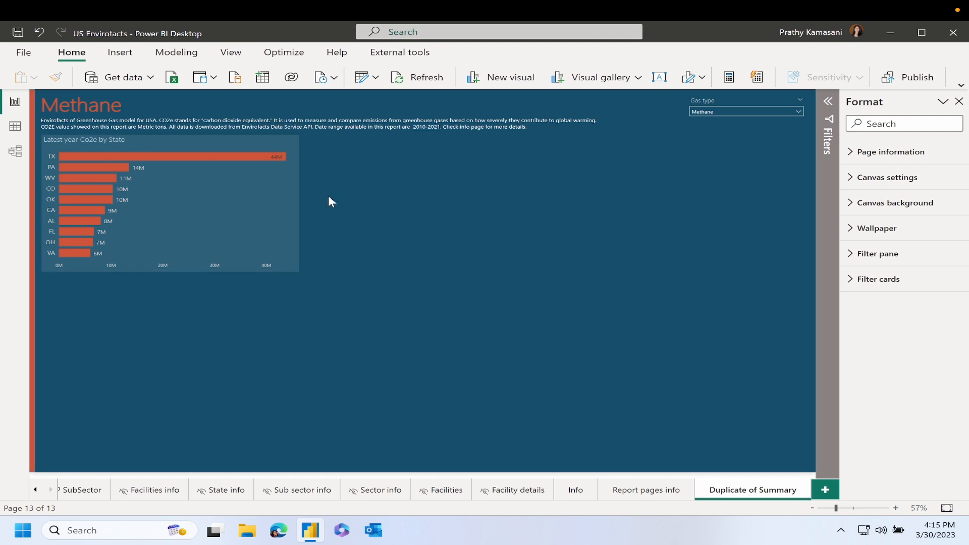
- Duplicate the Latest year Co2e by State chart, place the copy beside the original and widen it
{"action": "left_click", "coordinate": [205, 242]}
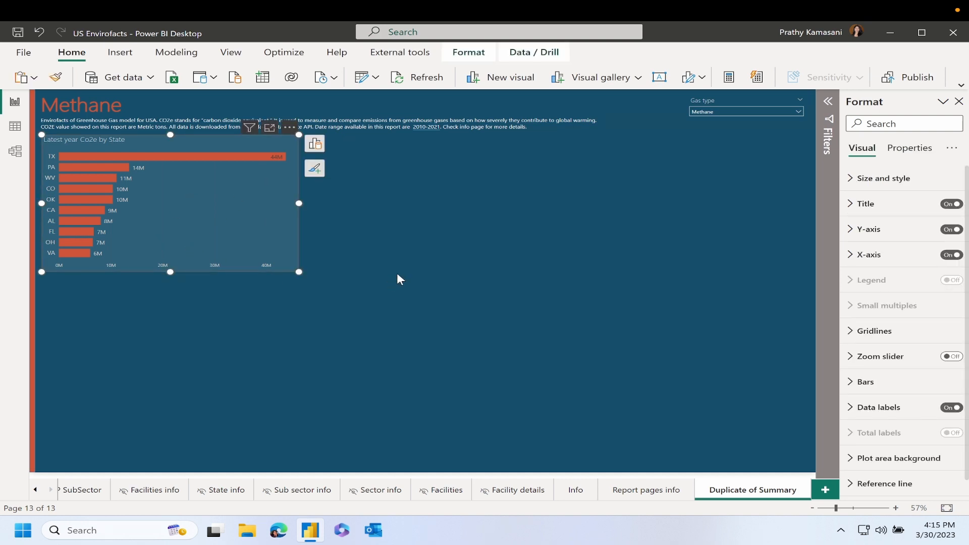
{"action": "key", "text": "ctrl+v"}
{"action": "left_click_drag", "start_coordinate": [238, 256], "coordinate": [503, 257]}
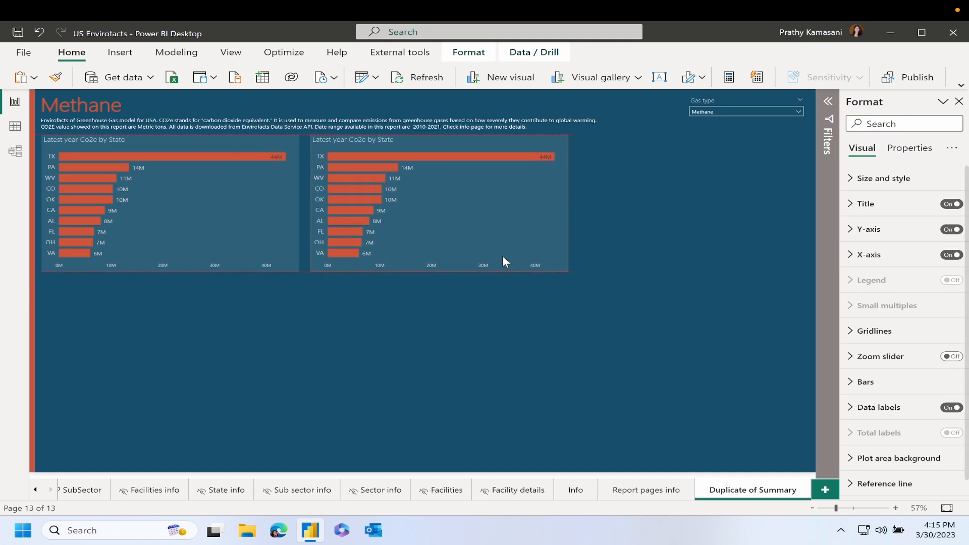
{"action": "left_click_drag", "start_coordinate": [569, 203], "coordinate": [709, 203]}
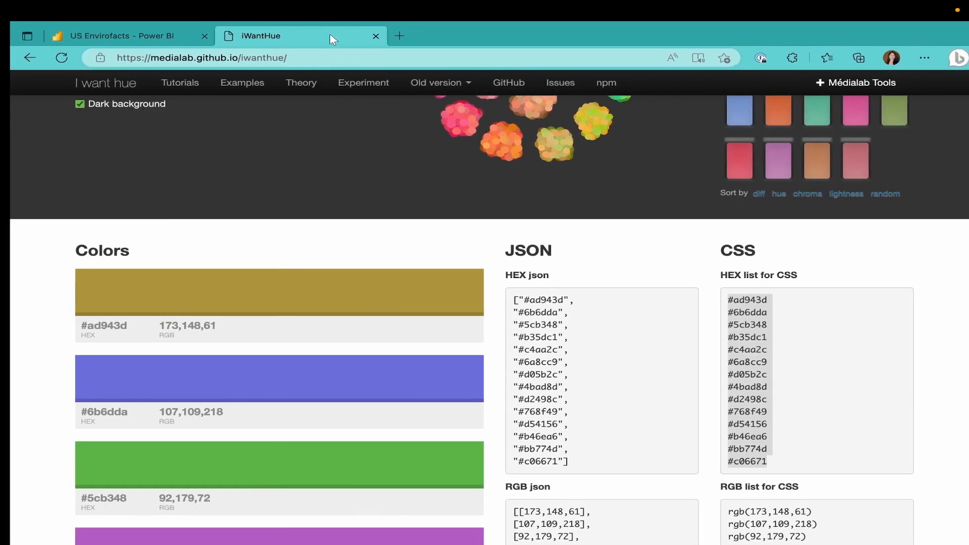
- Switch to the published US Envirofacts report in the browser and show it in full screen
{"action": "left_click", "coordinate": [112, 38]}
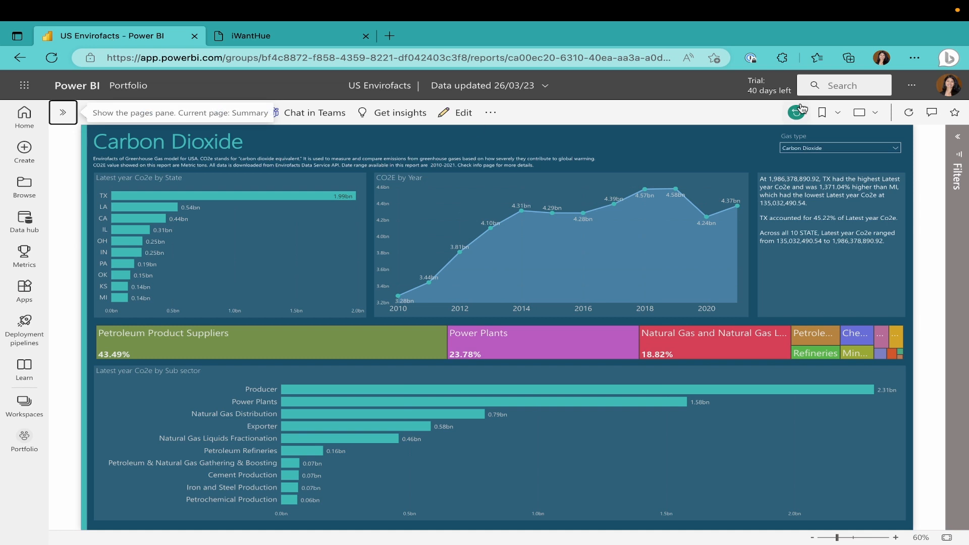
{"action": "left_click", "coordinate": [876, 117]}
{"action": "left_click", "coordinate": [806, 135]}
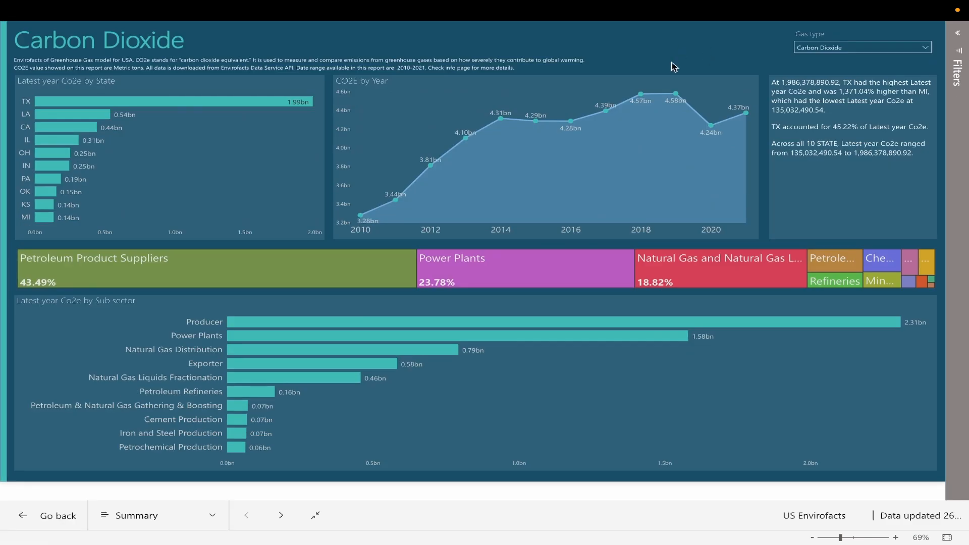
- View the published Summary page for Methane using the Gas type slicer
{"action": "left_click", "coordinate": [826, 50]}
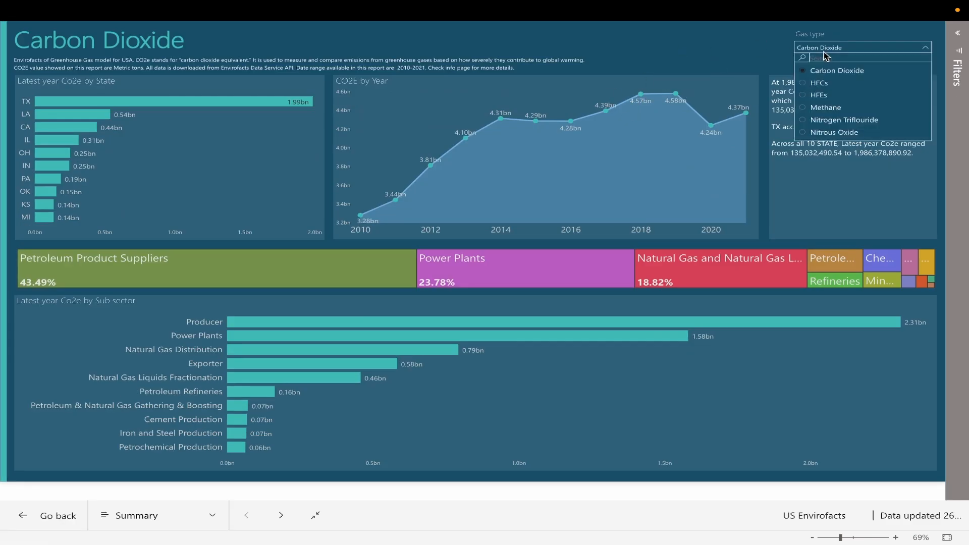
{"action": "left_click", "coordinate": [828, 102]}
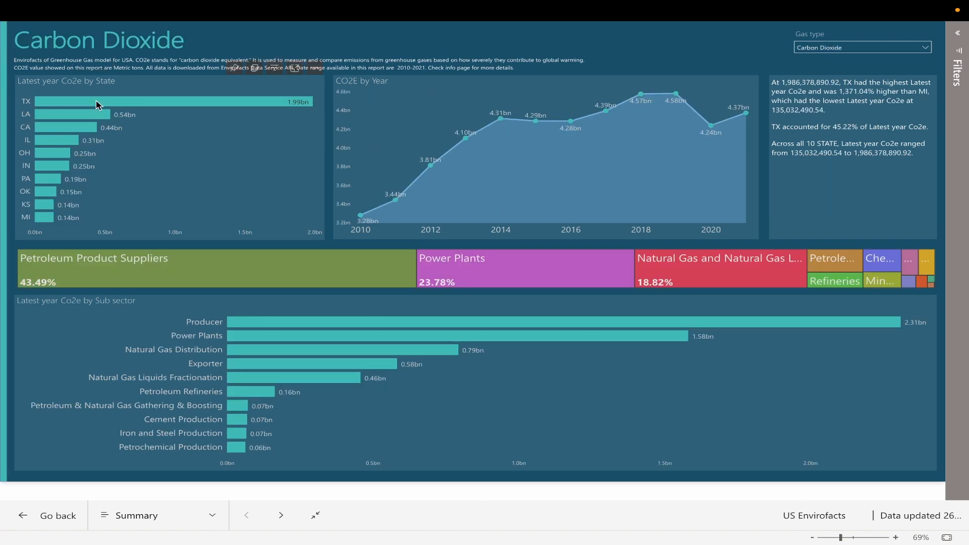
{"action": "left_click", "coordinate": [813, 47]}
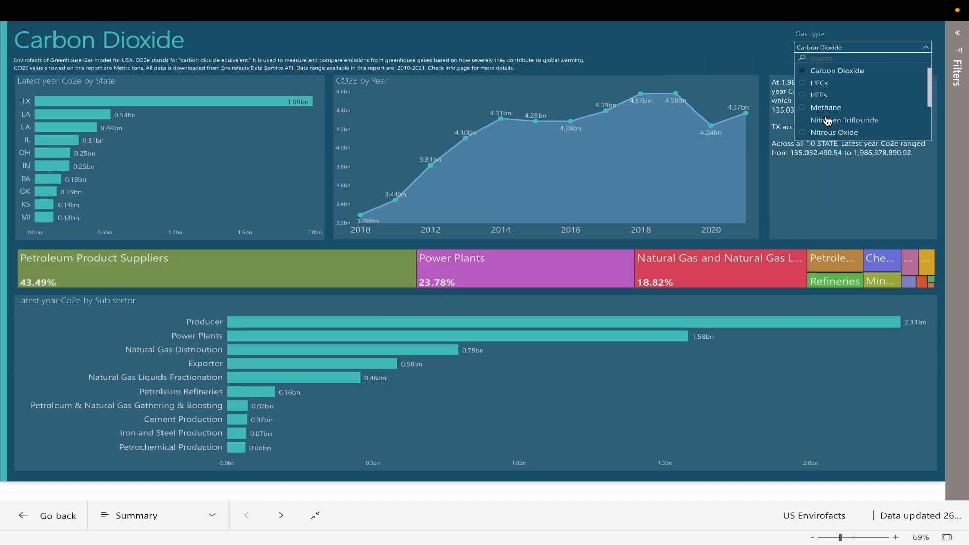
{"action": "left_click", "coordinate": [826, 108]}
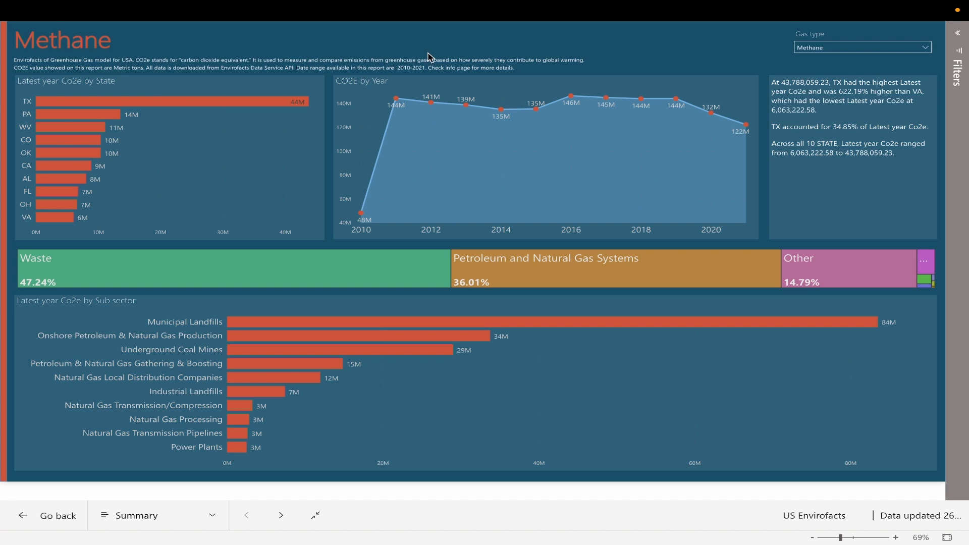